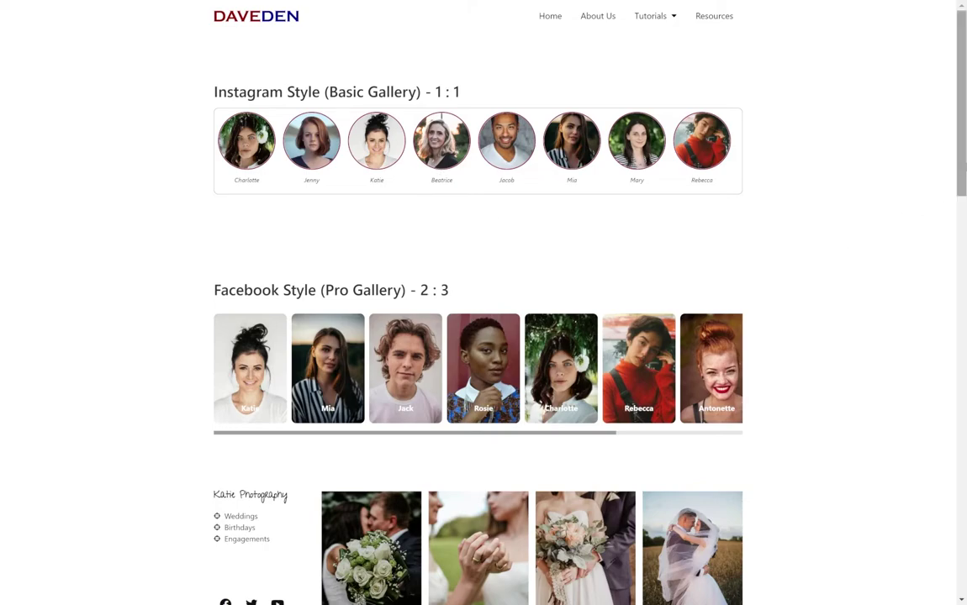
Scroll the live Gallery page and open it in the Elementor editor.
left_click_drag(964, 135, 964, 195)
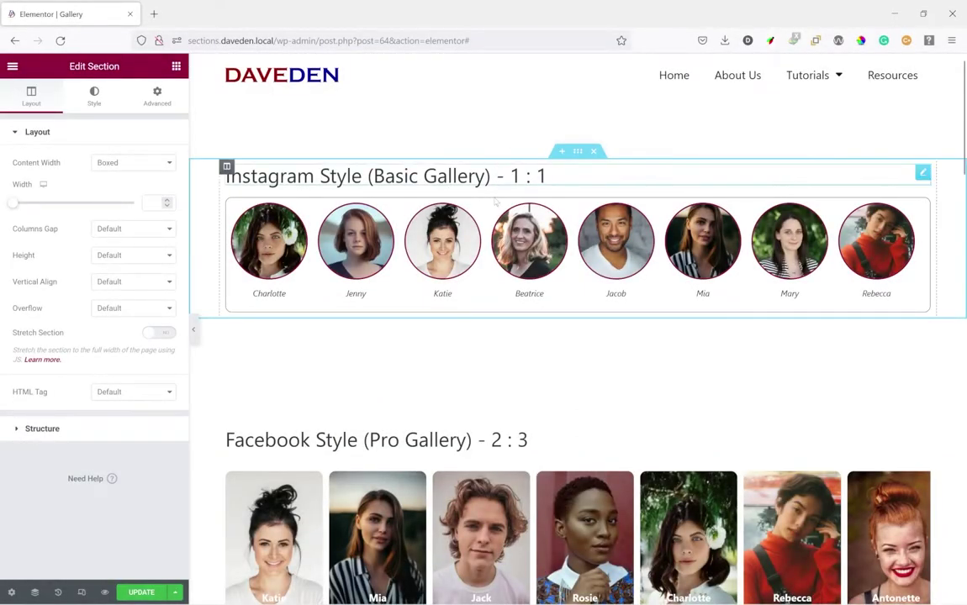
Scroll the preview past the Facebook, Katie Photography and Basic Gallery sections to the Pro gallery.
scroll(445, 271, "down", 3)
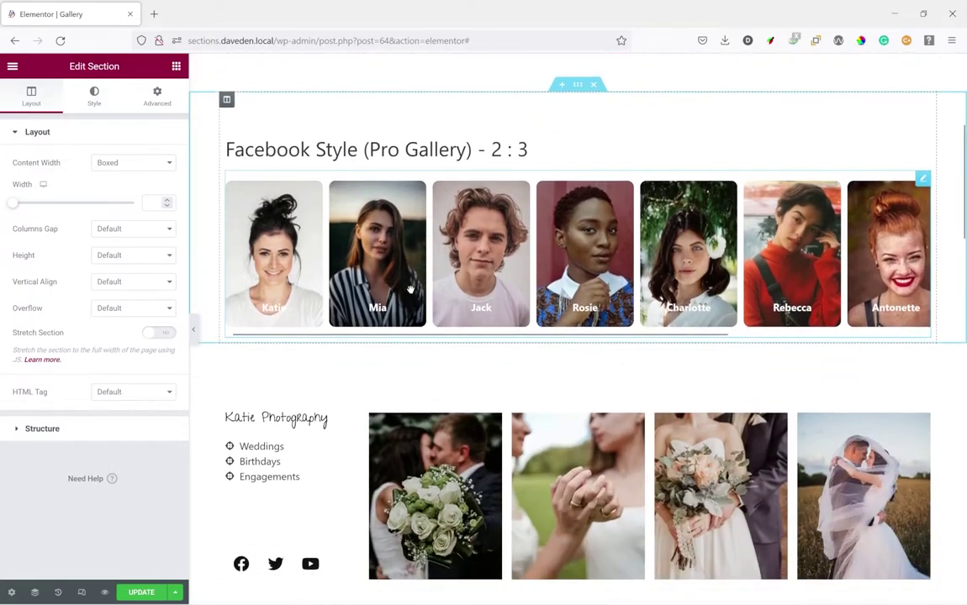
scroll(407, 281, "down", 3)
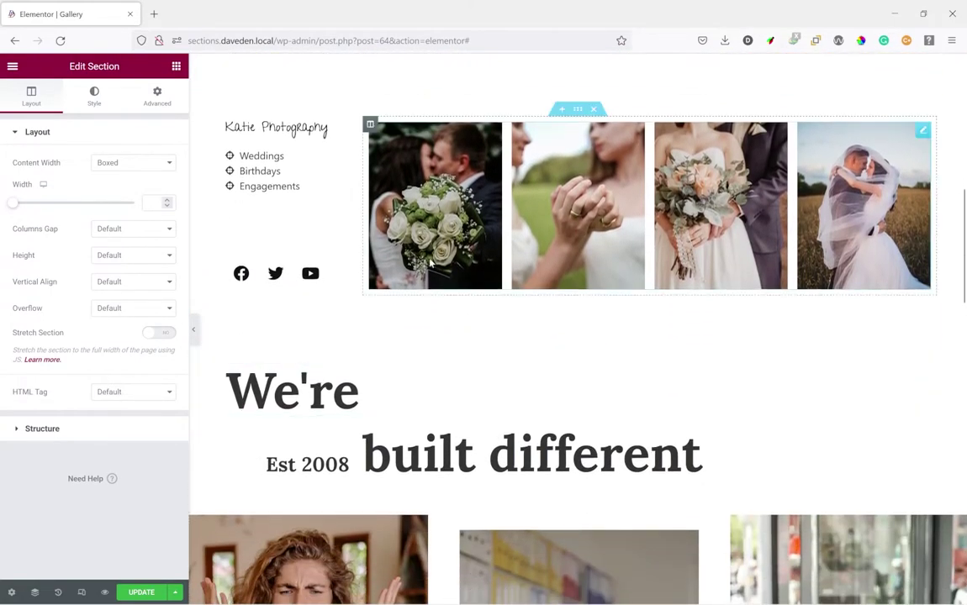
scroll(442, 357, "down", 5)
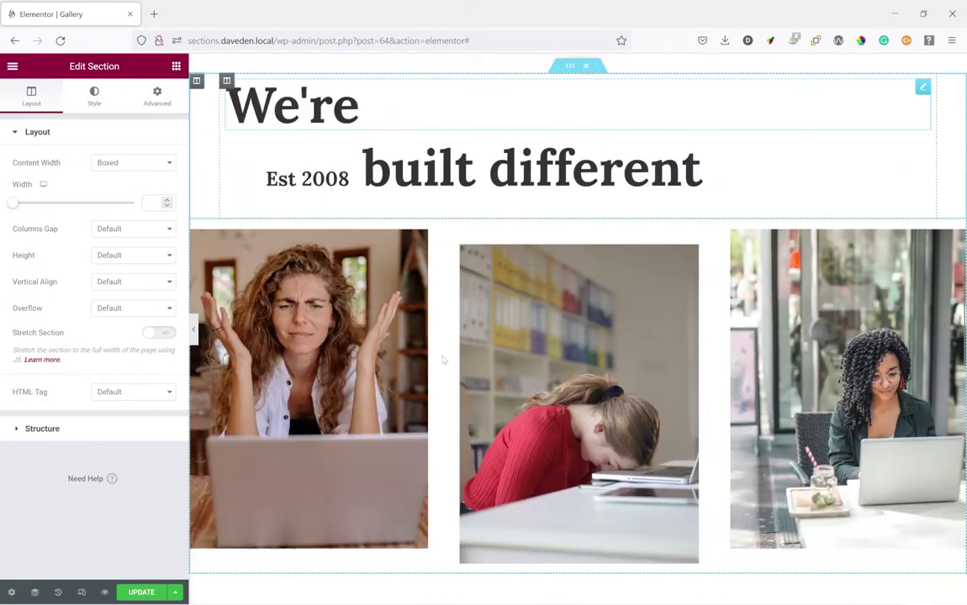
scroll(442, 357, "down", 3)
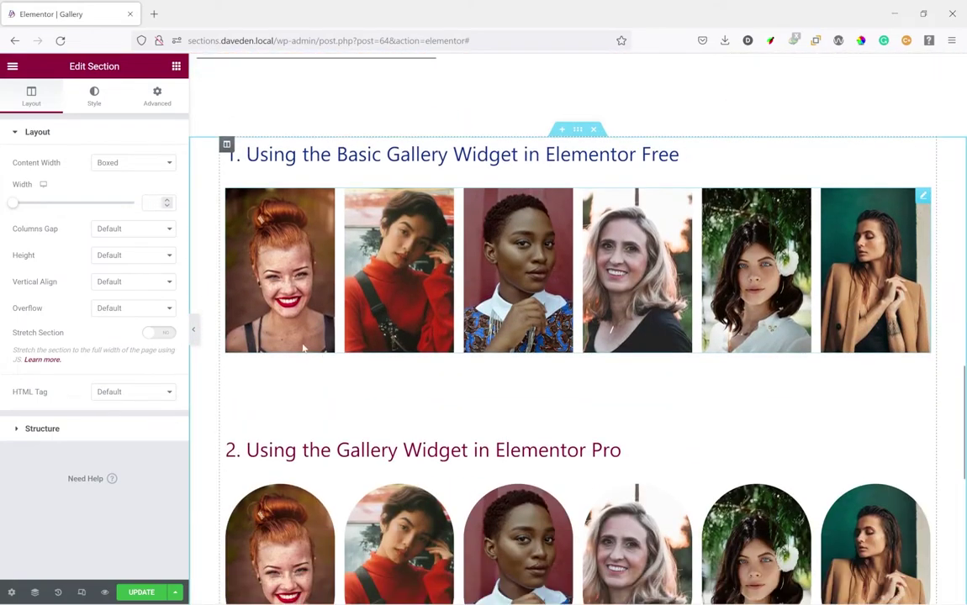
scroll(294, 379, "down", 3)
Review the Pro gallery's aspect ratio presets, keep 9:16, then select the Basic Gallery example.
left_click(295, 337)
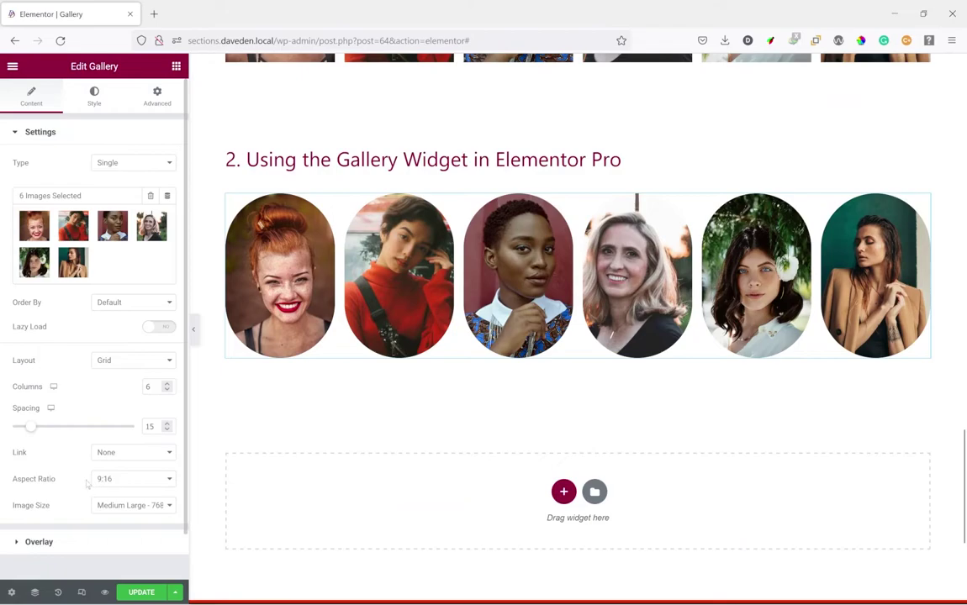
left_click(133, 481)
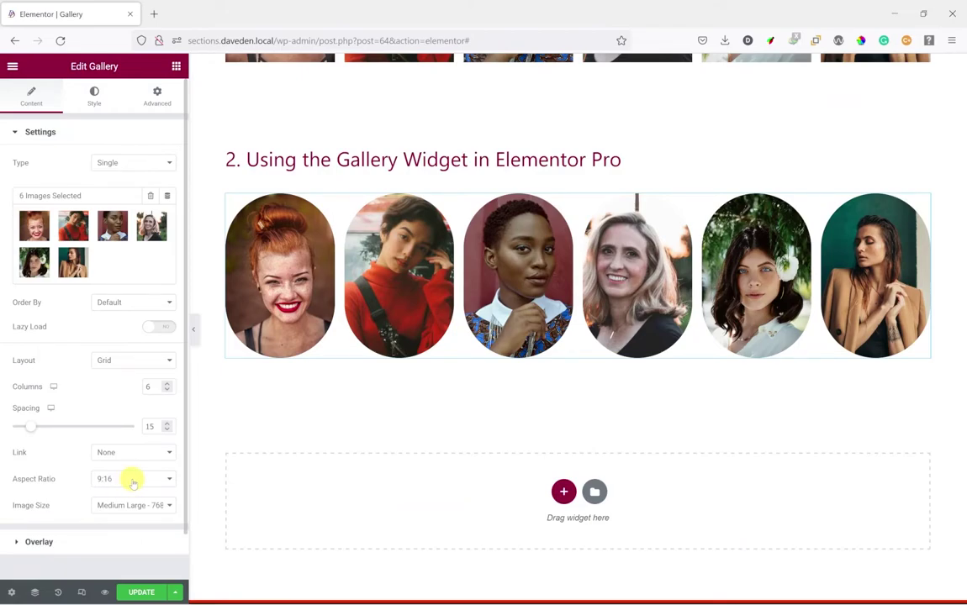
left_click(133, 480)
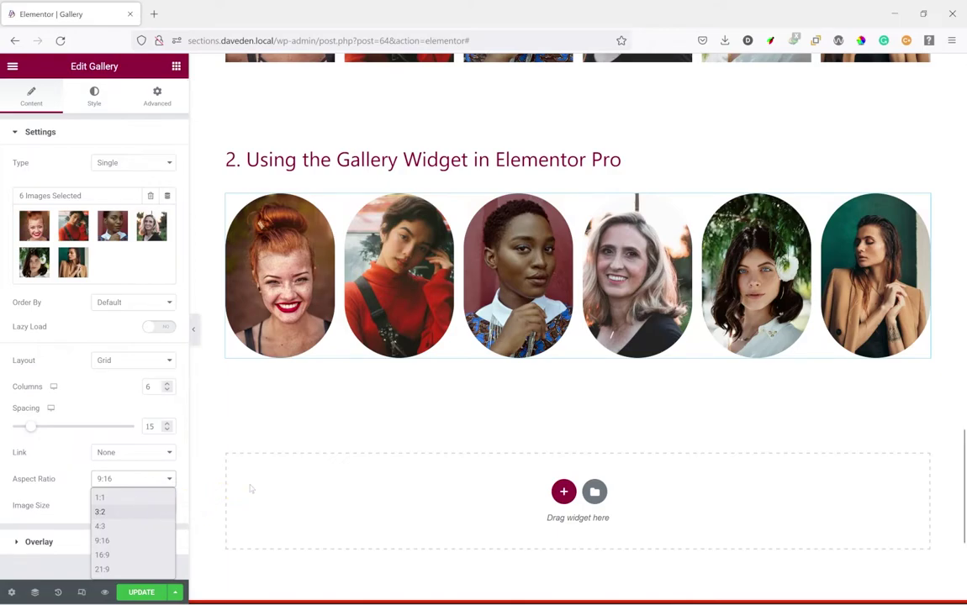
left_click(382, 414)
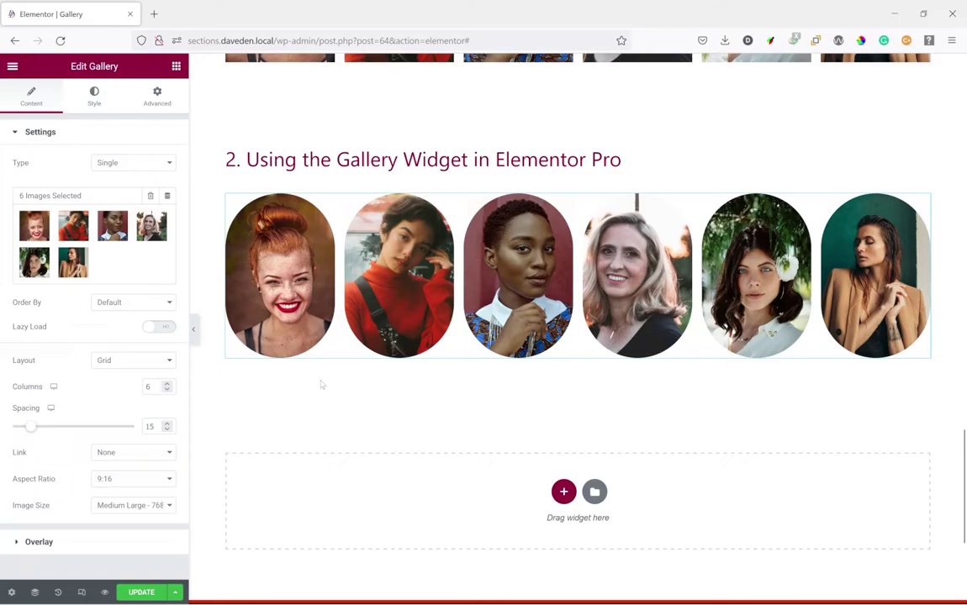
scroll(321, 384, "up", 2)
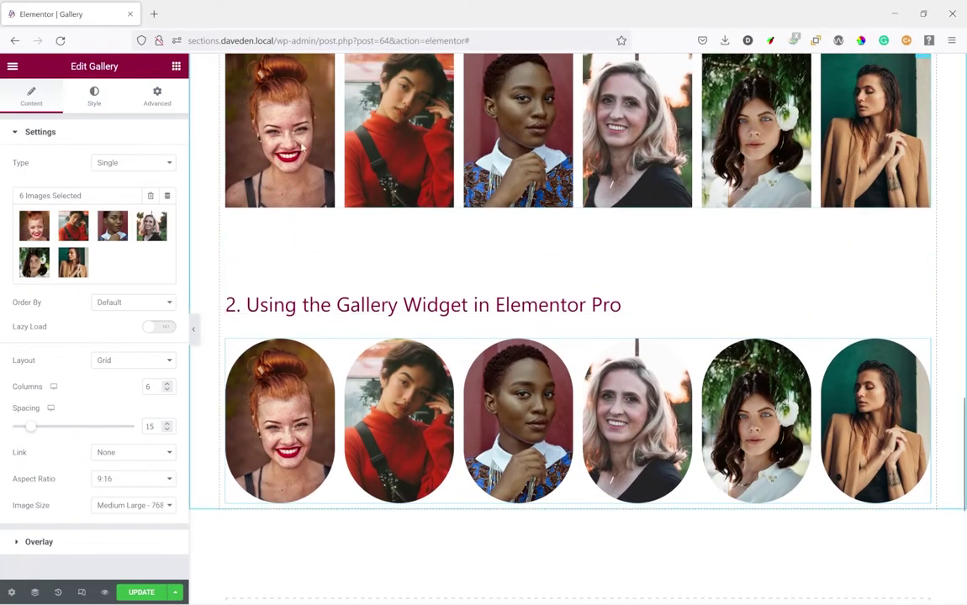
left_click(301, 147)
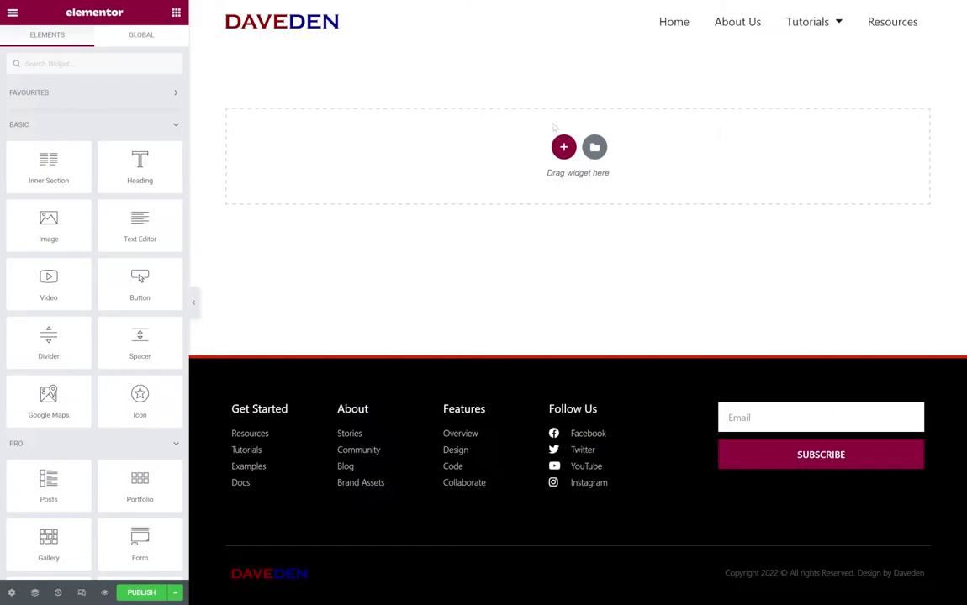
Add a single-column section and drop a Gallery widget, found by searching 'galler', into it.
left_click(561, 149)
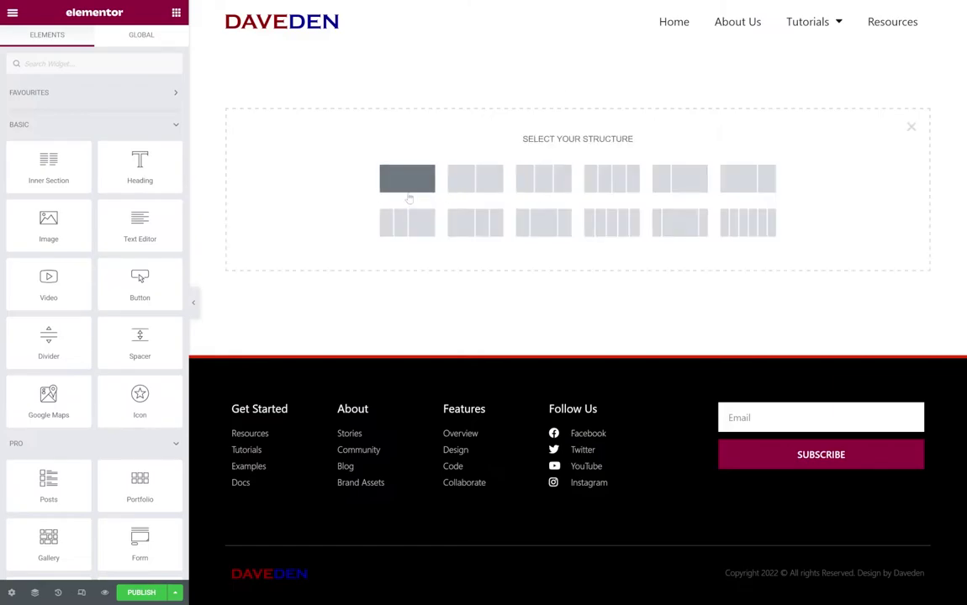
left_click(401, 180)
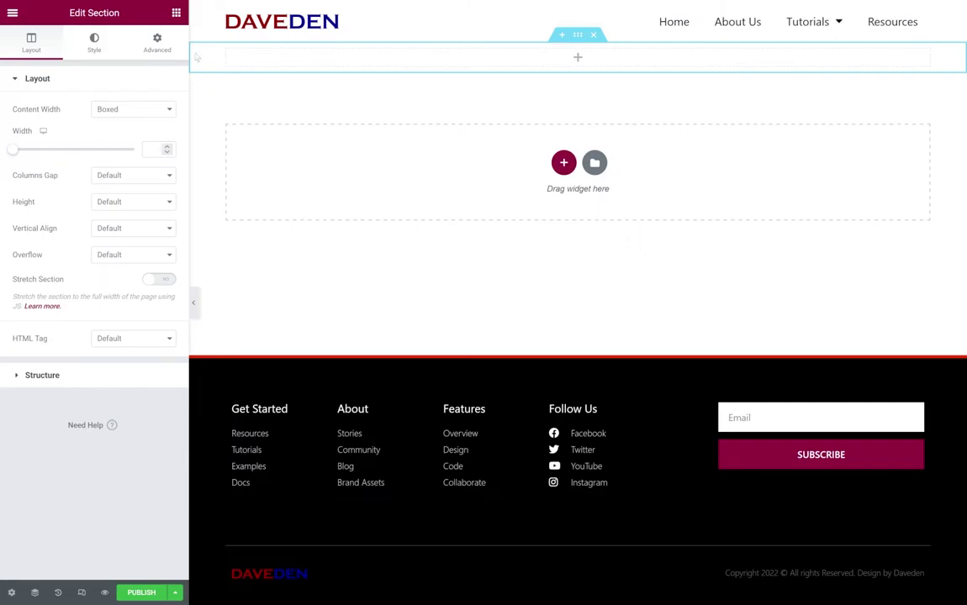
left_click(174, 13)
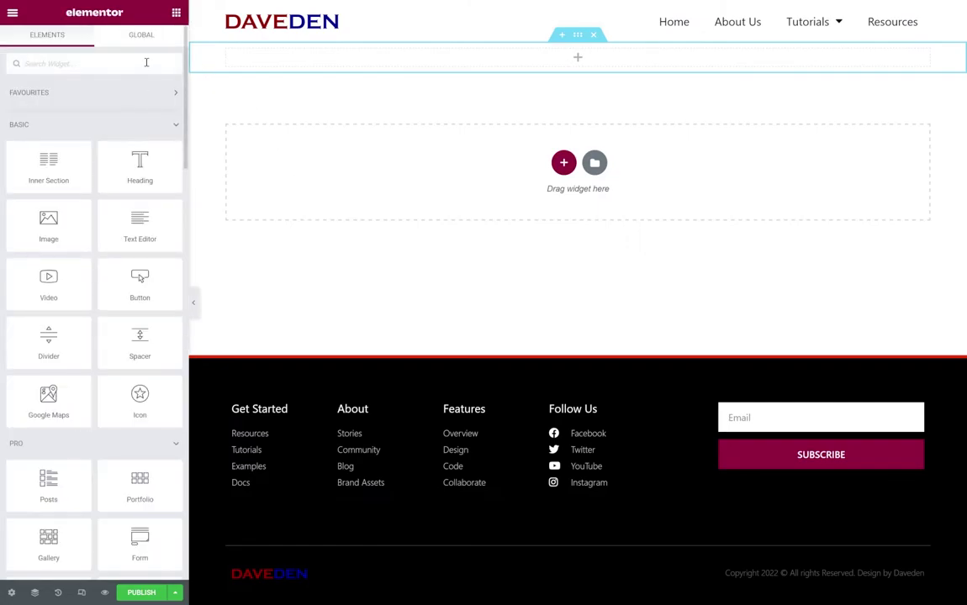
type("gallery")
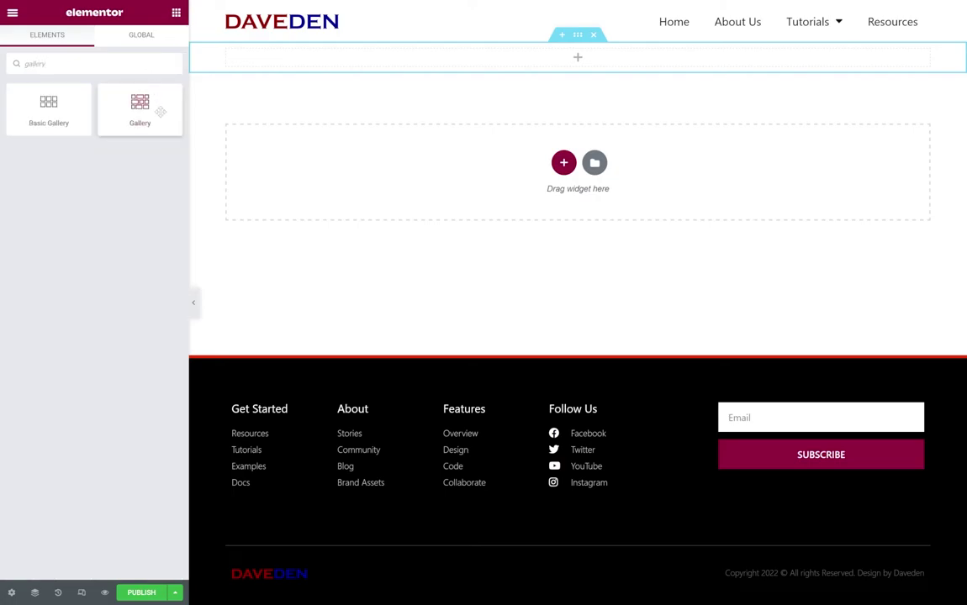
left_click_drag(155, 112, 449, 49)
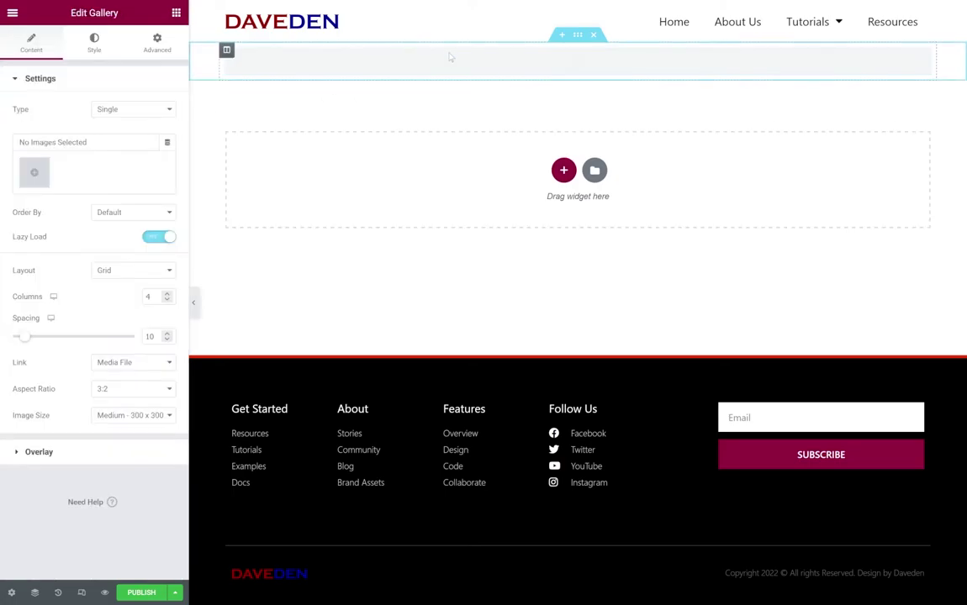
Select eight wedding photos in the Media Library and insert them as the widget's gallery.
left_click(37, 168)
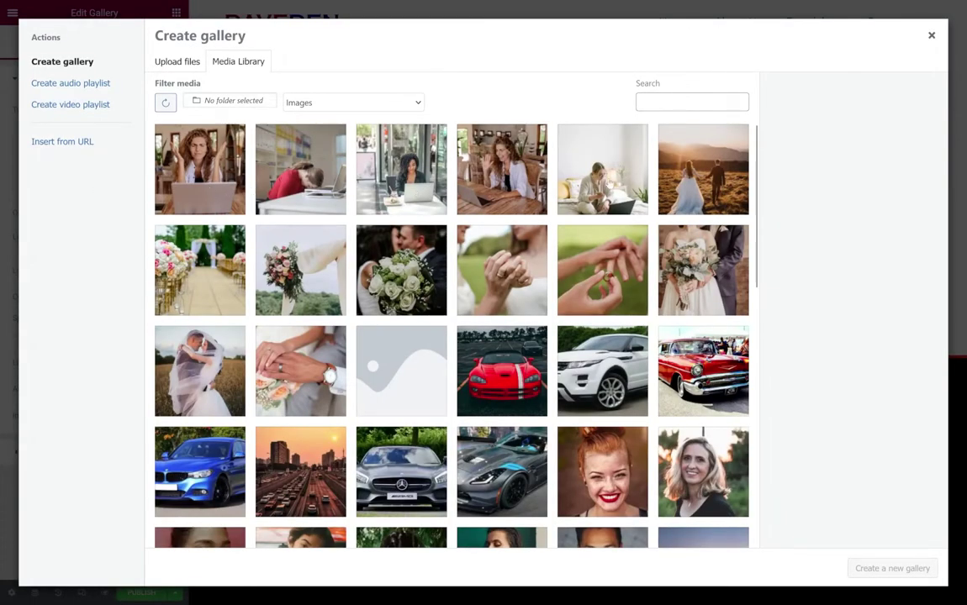
left_click(603, 183)
left_click(702, 269, "shift")
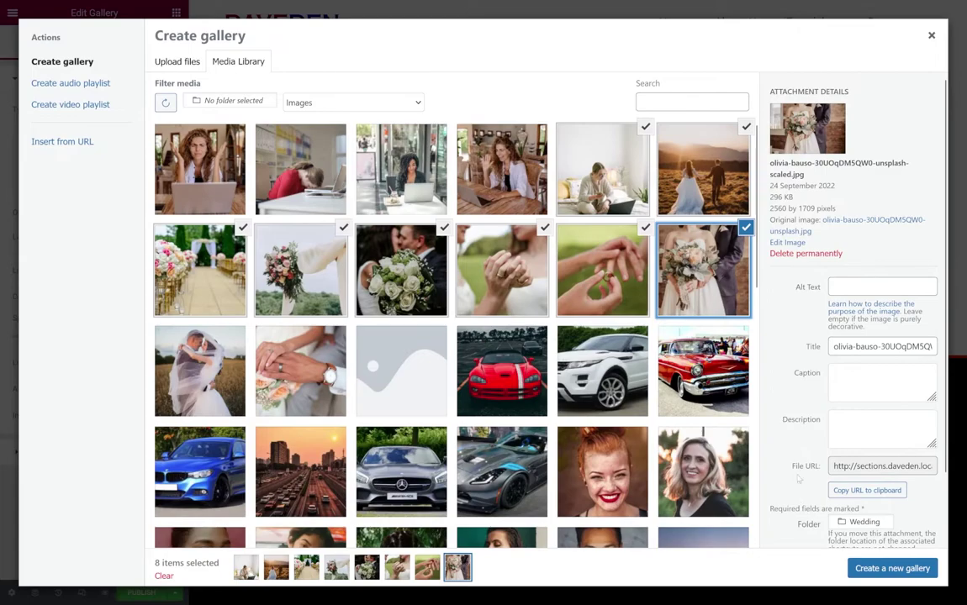
left_click(874, 570)
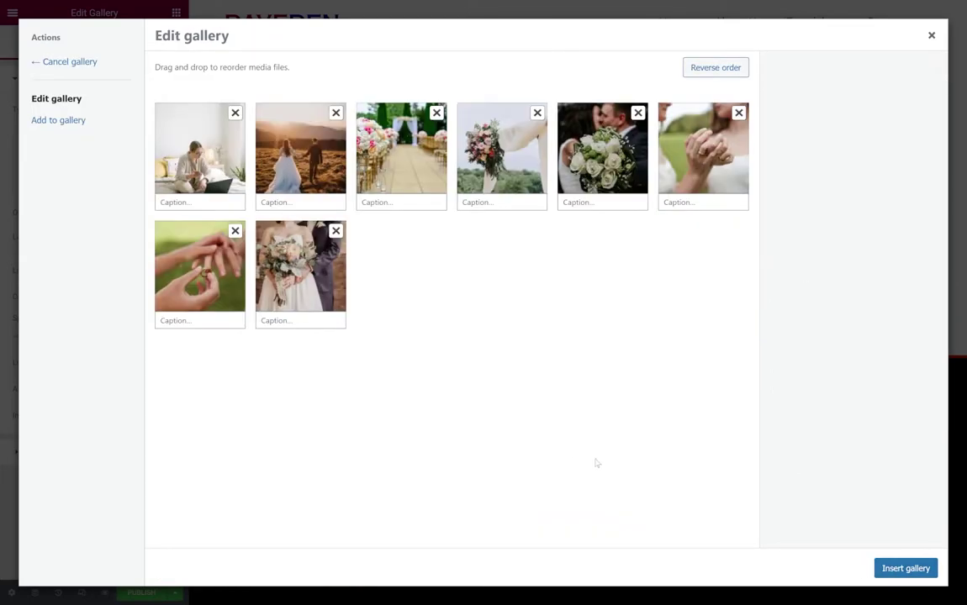
left_click(906, 568)
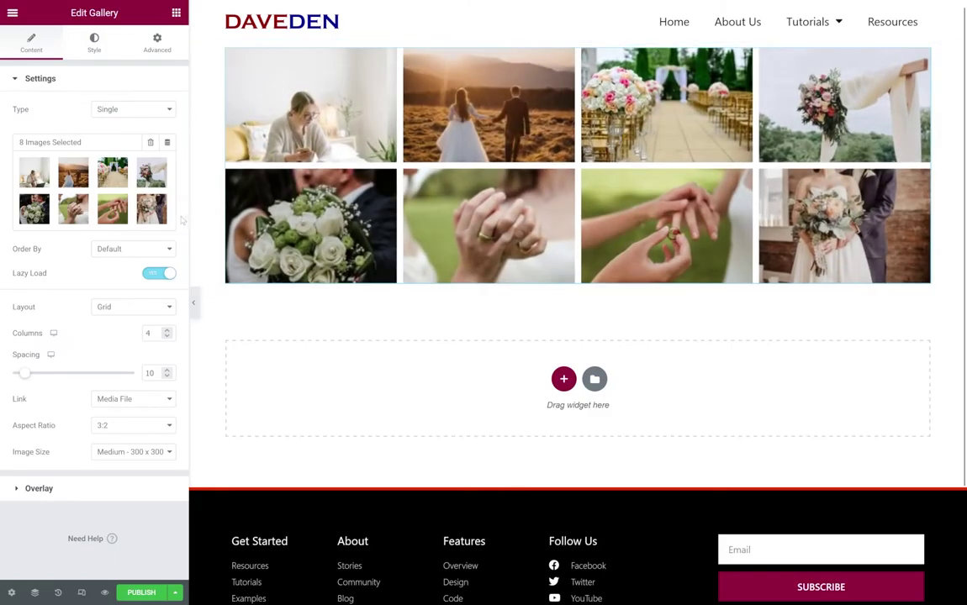
Paste the prepared aspect-ratio CSS rule into the gallery's Advanced > Custom CSS.
left_click(148, 42)
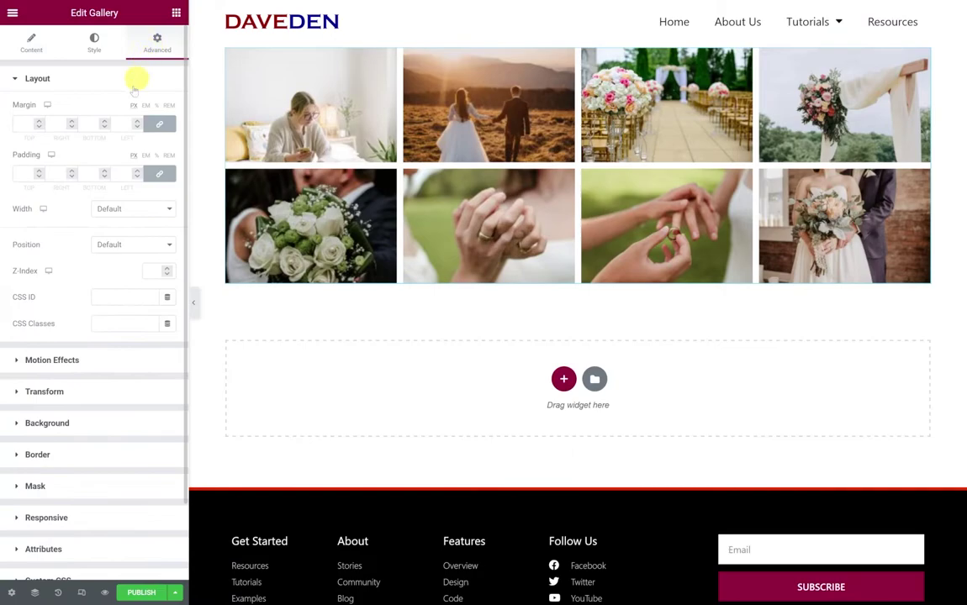
scroll(125, 336, "down", 2)
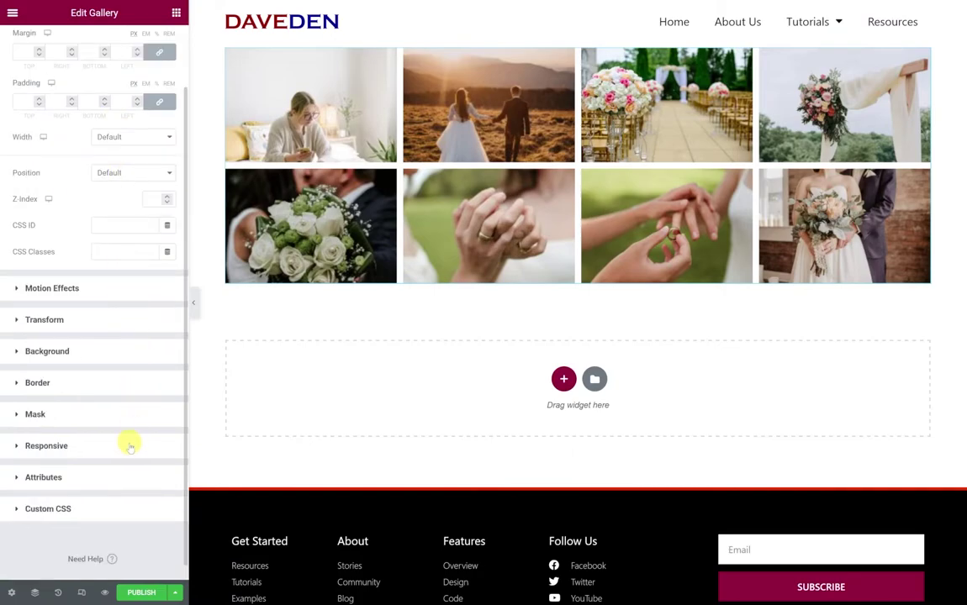
left_click(52, 510)
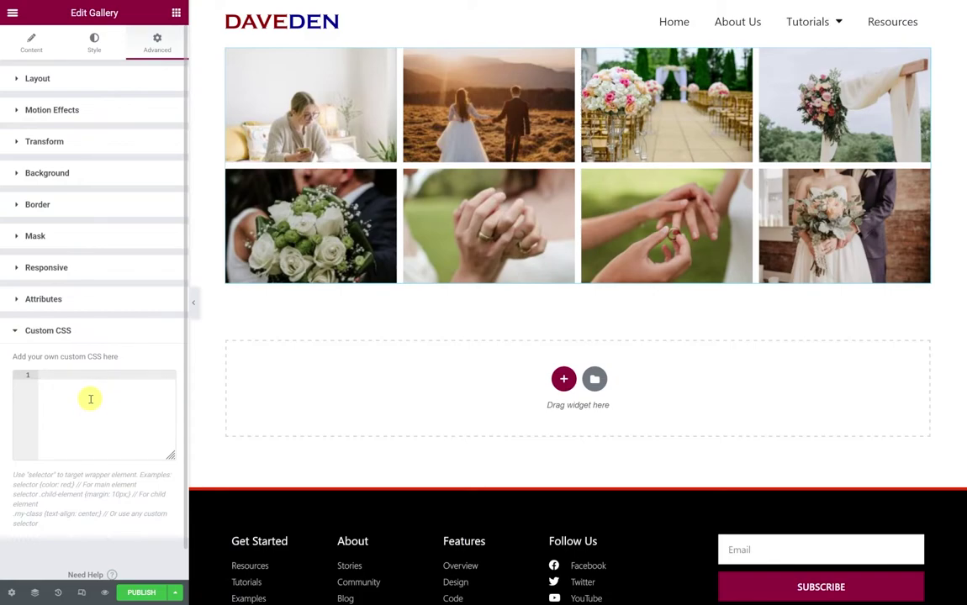
type("selector .e-gallery-image {     --aspect-ratio-value: 3 / 4;      /* Calculations */     --aspect-ratio: calc(100% * (1 / (var(--aspect-ratio-value)))); }")
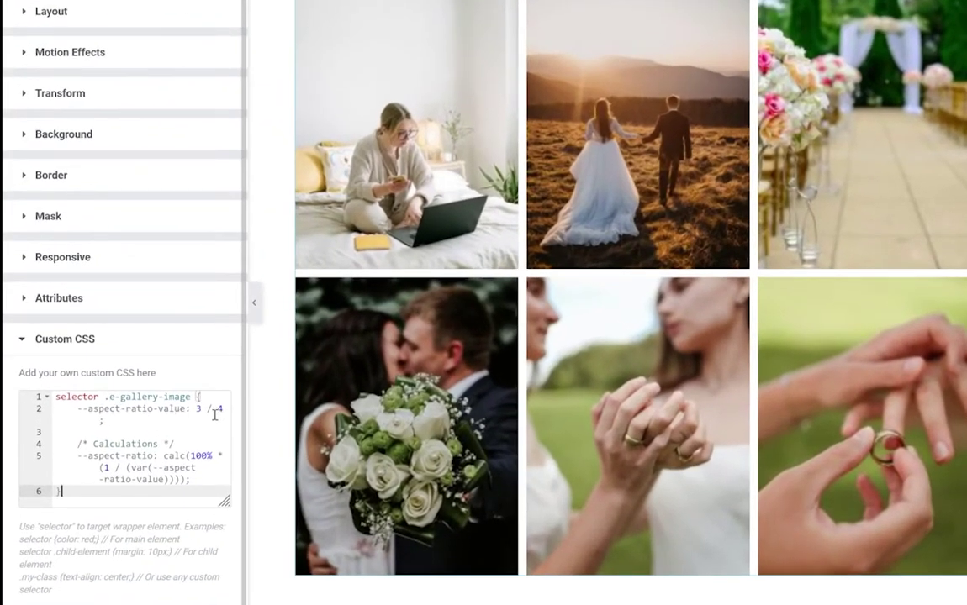
Change the CSS ratio value from 3 / 4 to 2 / 3.
left_click(201, 408)
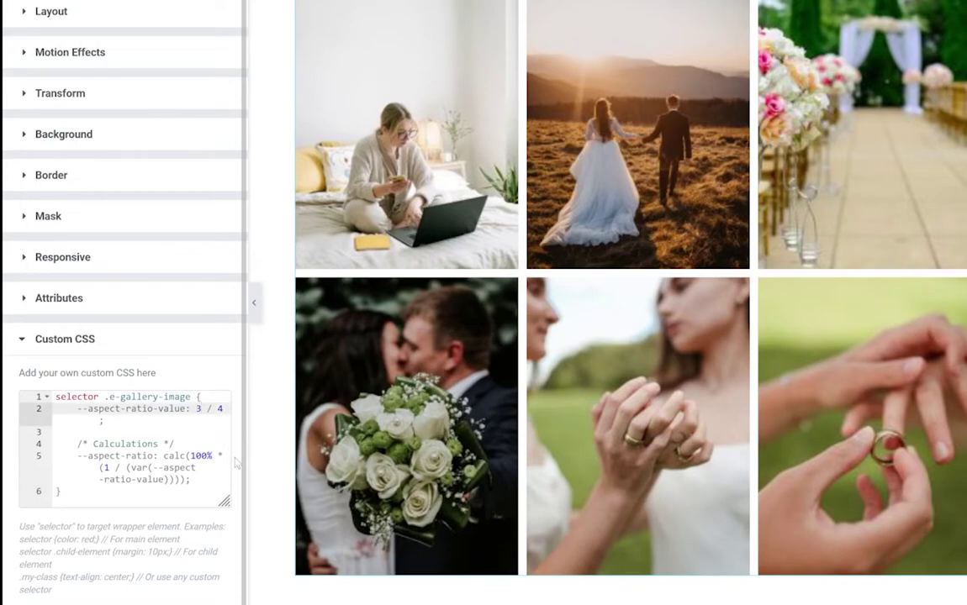
key("BackSpace")
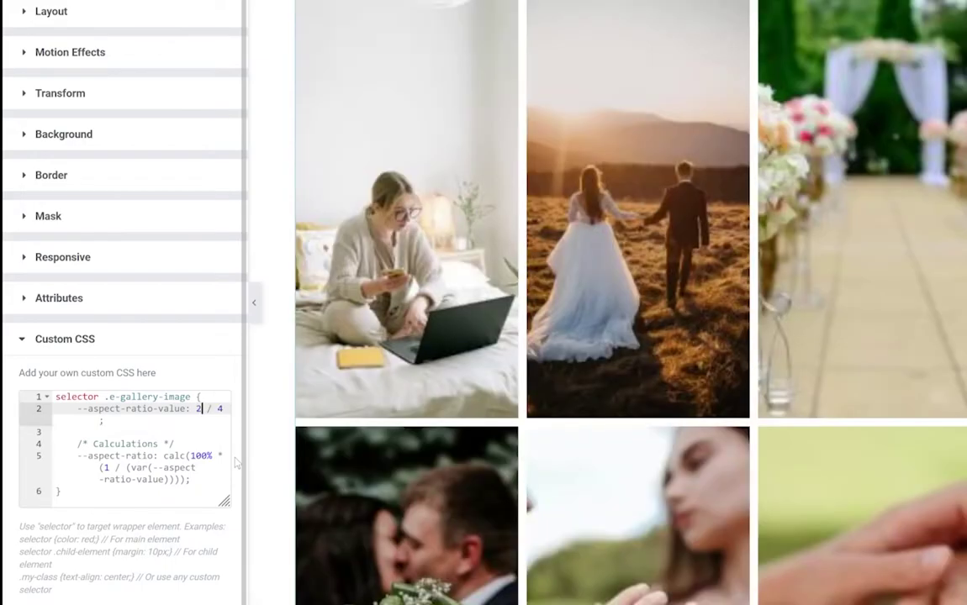
type("2")
key("End")
key("BackSpace")
type("3")
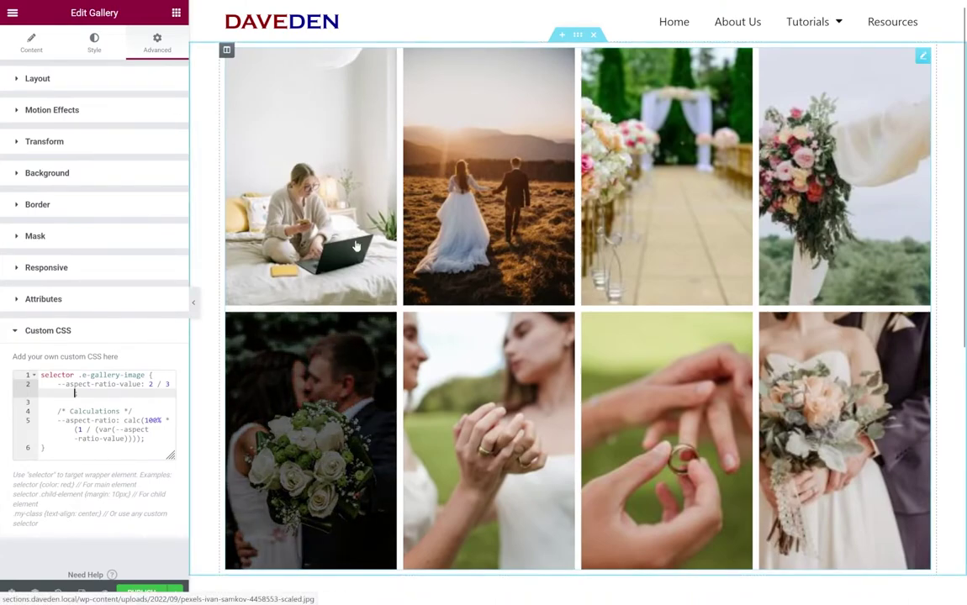
Change the ratio value to 16 / 9 and end the line with a semicolon.
left_click(166, 384)
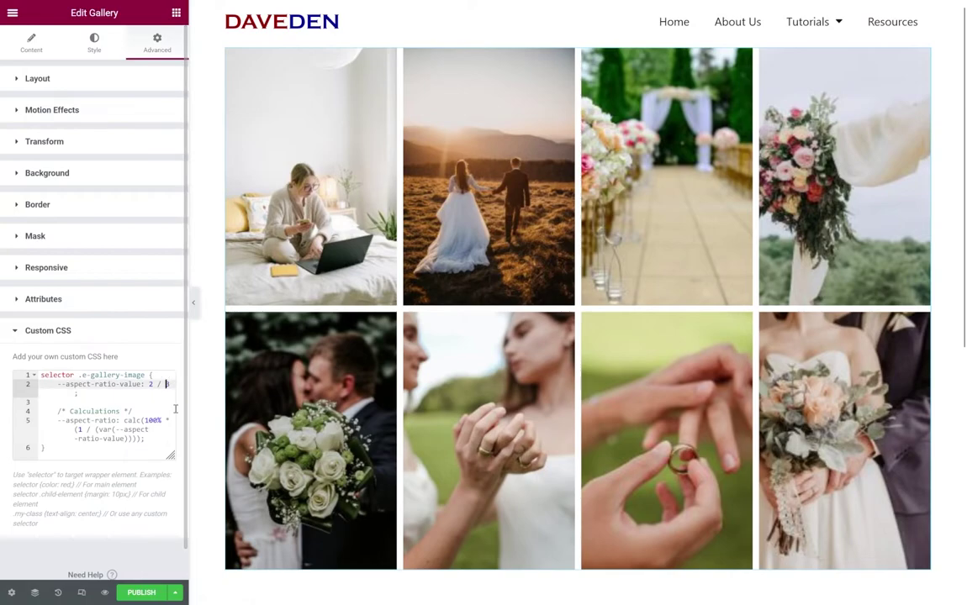
key("Left")
key("Left")
key("Left")
key("Left")
key("BackSpace")
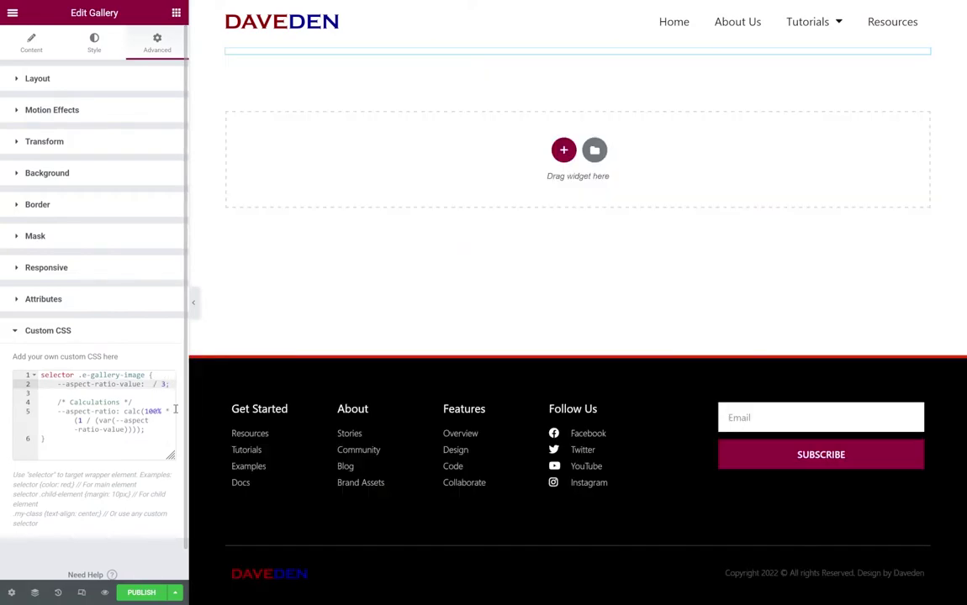
type("16")
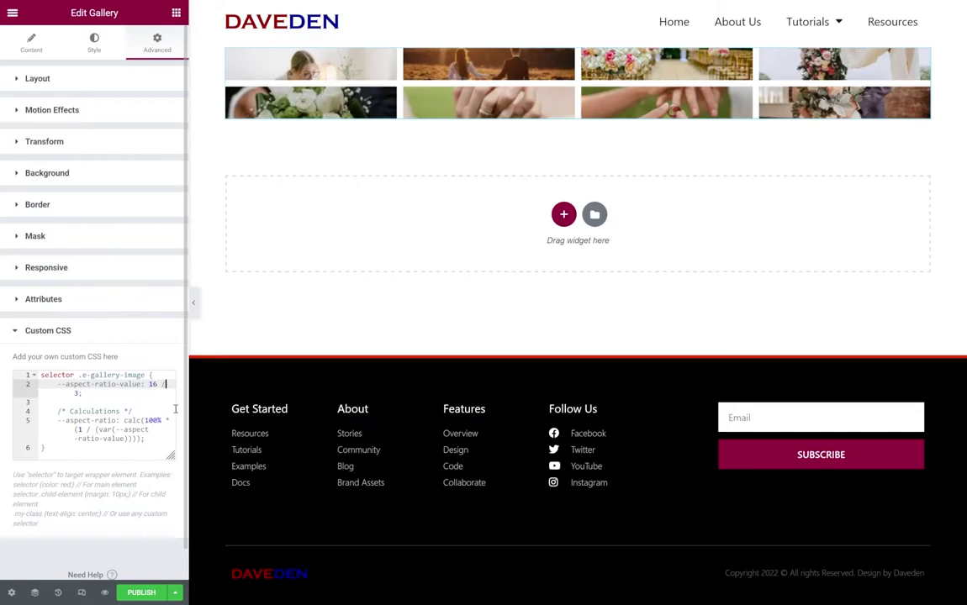
key("Right")
key("BackSpace")
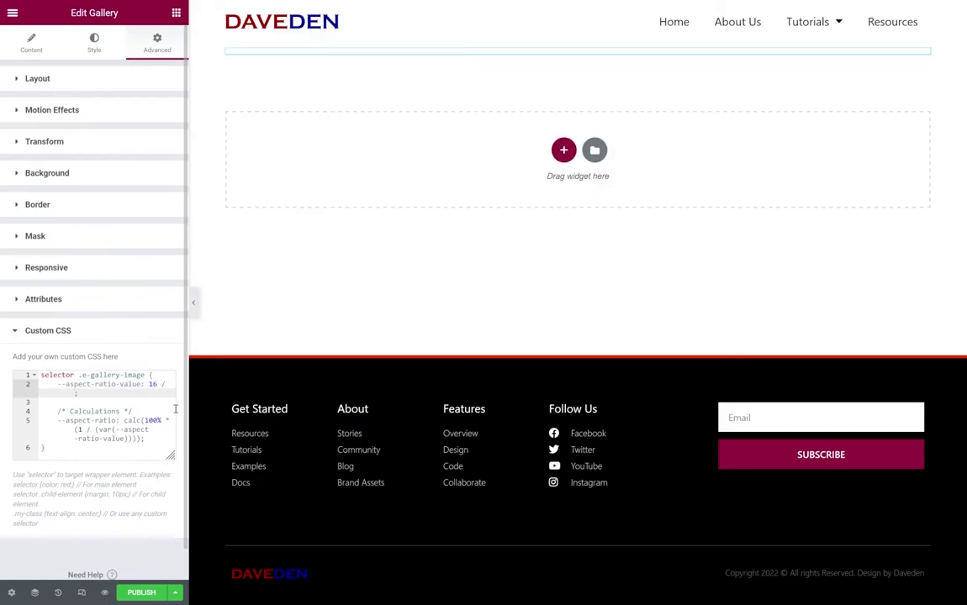
type("9")
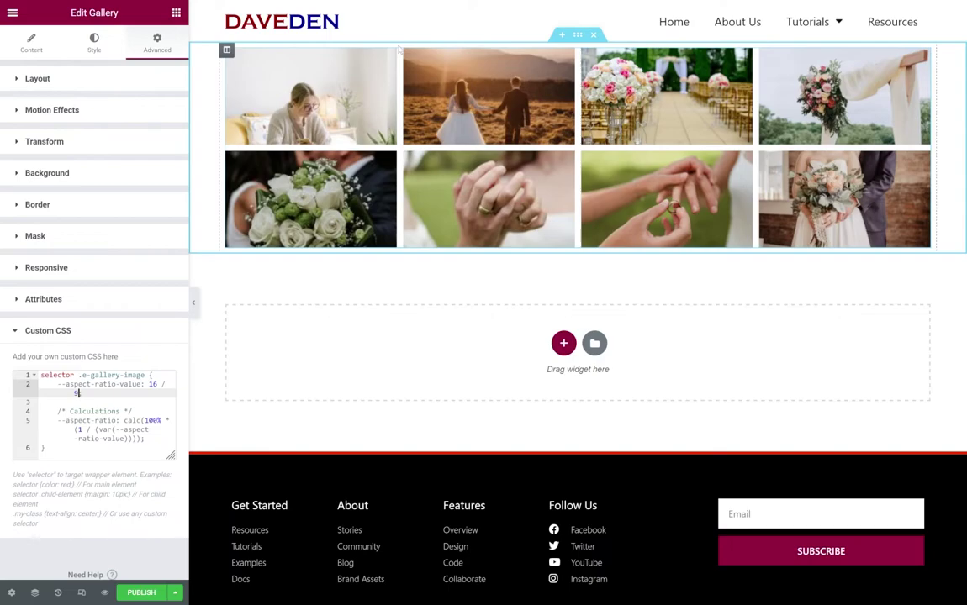
type(";")
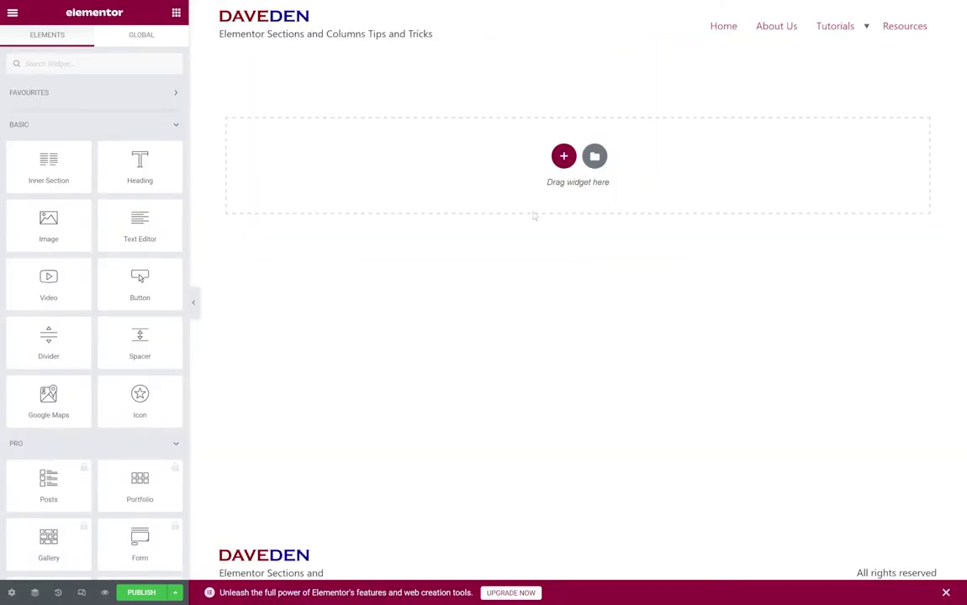
Add a Basic Gallery widget, found by searching 'basi', to the empty section.
left_click(137, 71)
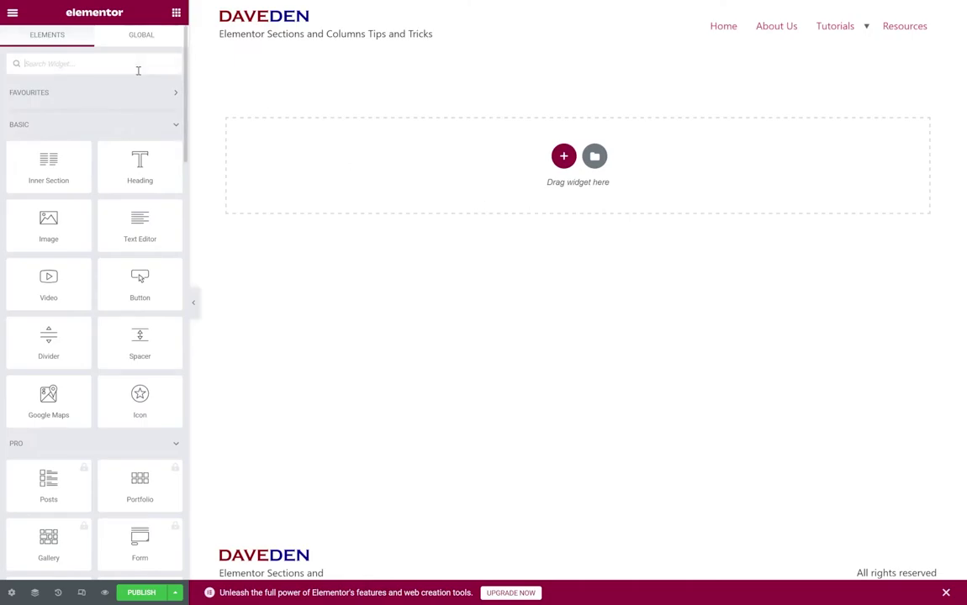
type("basi")
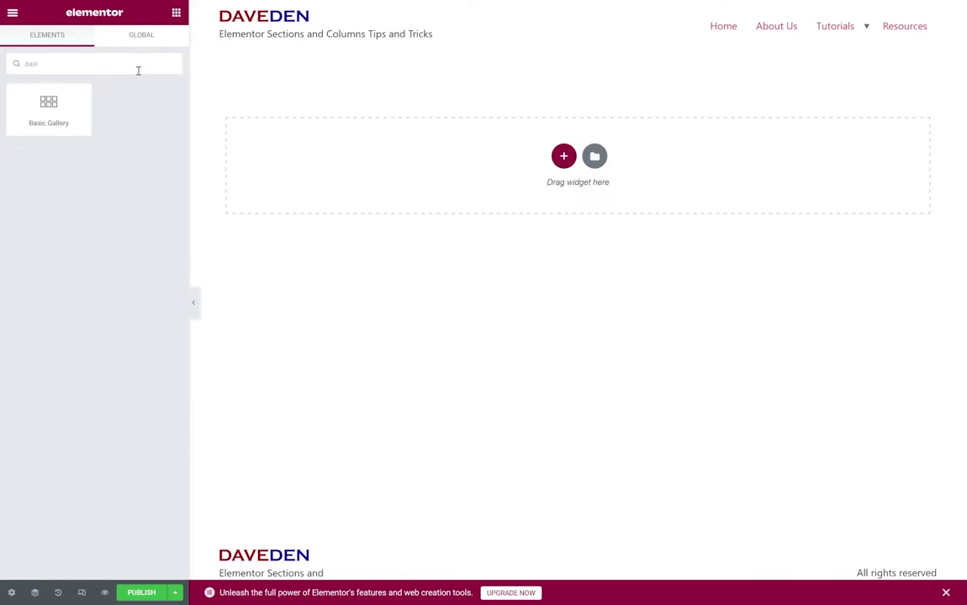
left_click_drag(65, 99, 454, 141)
Fill the Basic Gallery with nine wedding photos from the Media Library and publish the page.
left_click(37, 139)
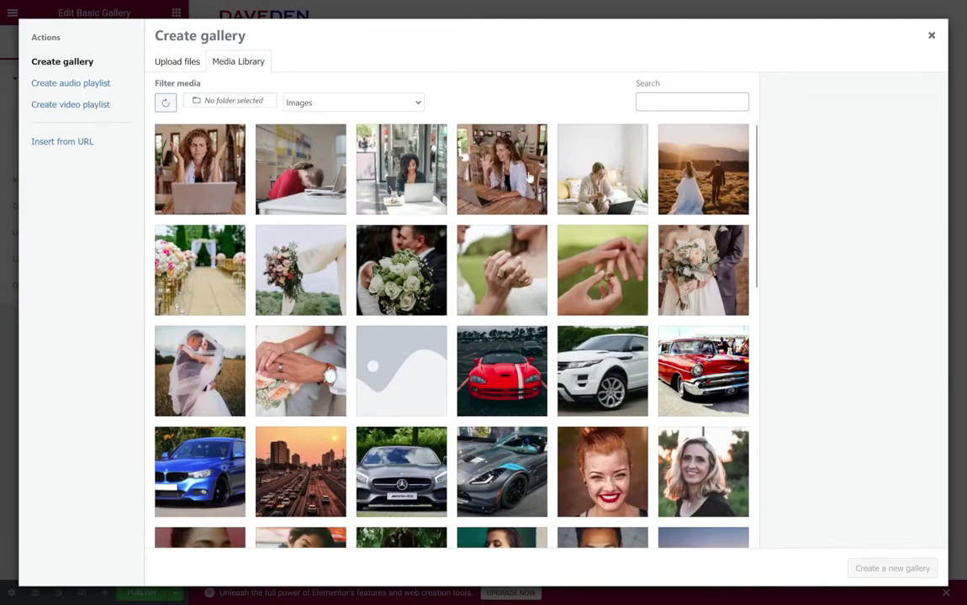
left_click(502, 169)
left_click(703, 270, "shift")
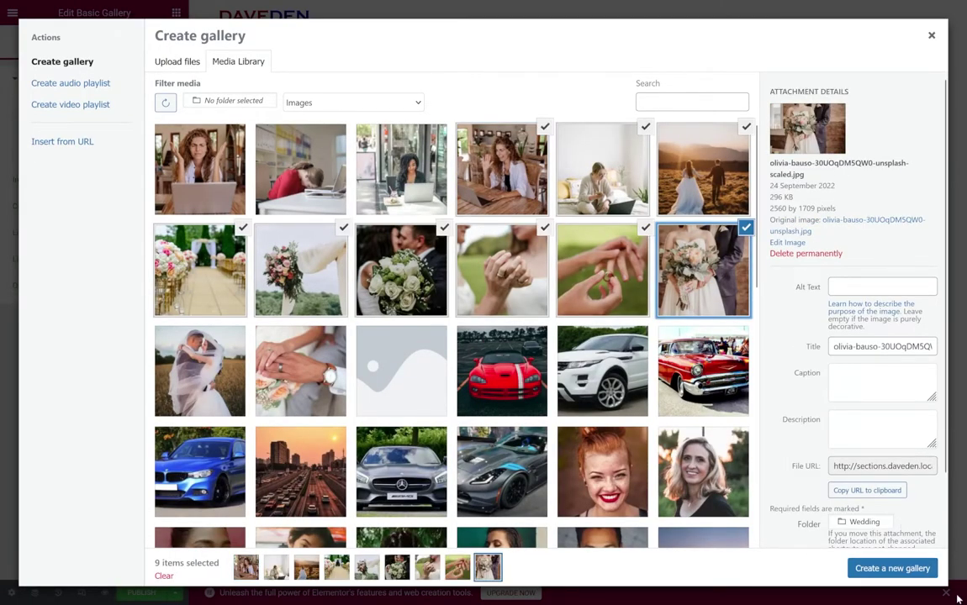
left_click(915, 570)
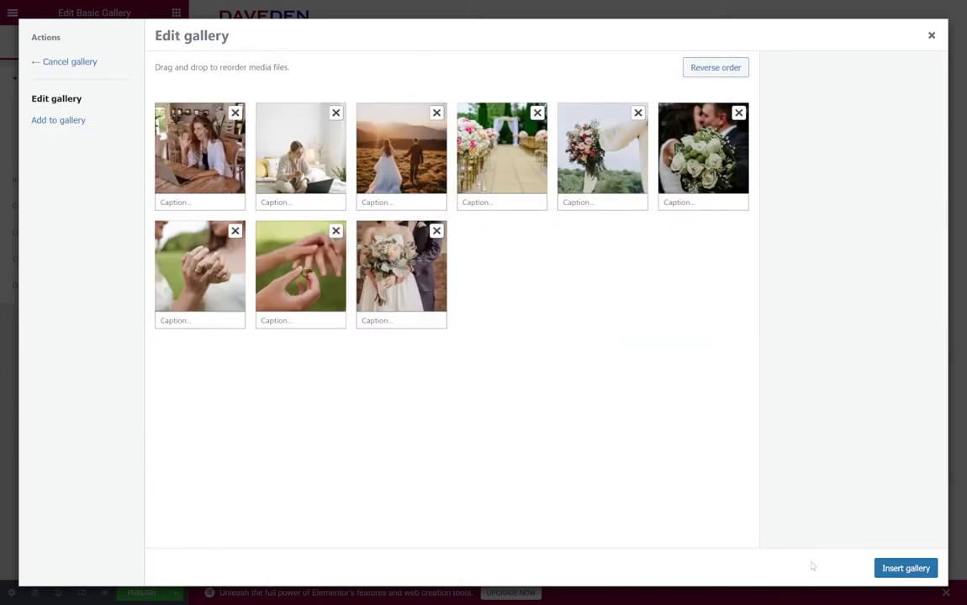
left_click(905, 568)
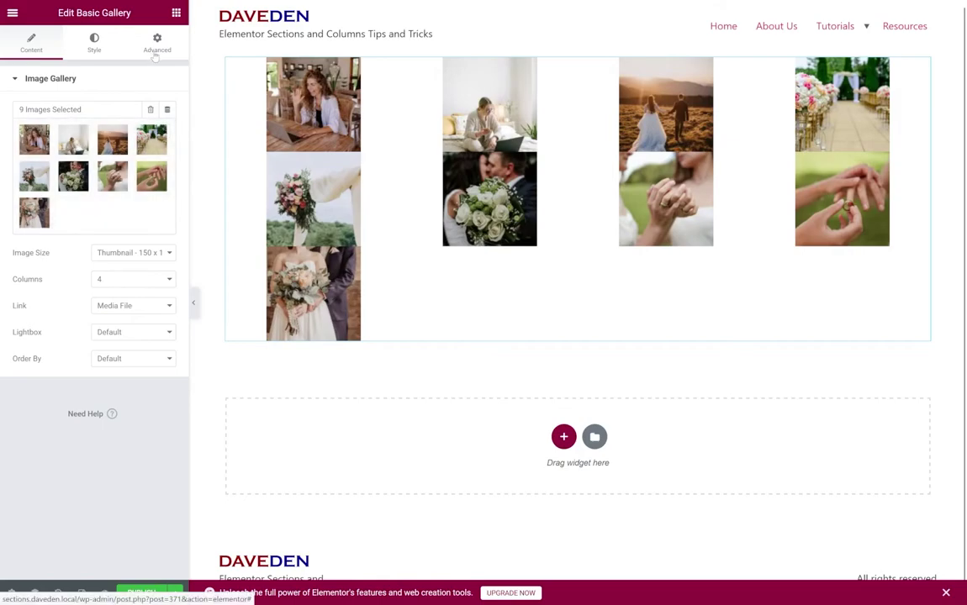
left_click(141, 592)
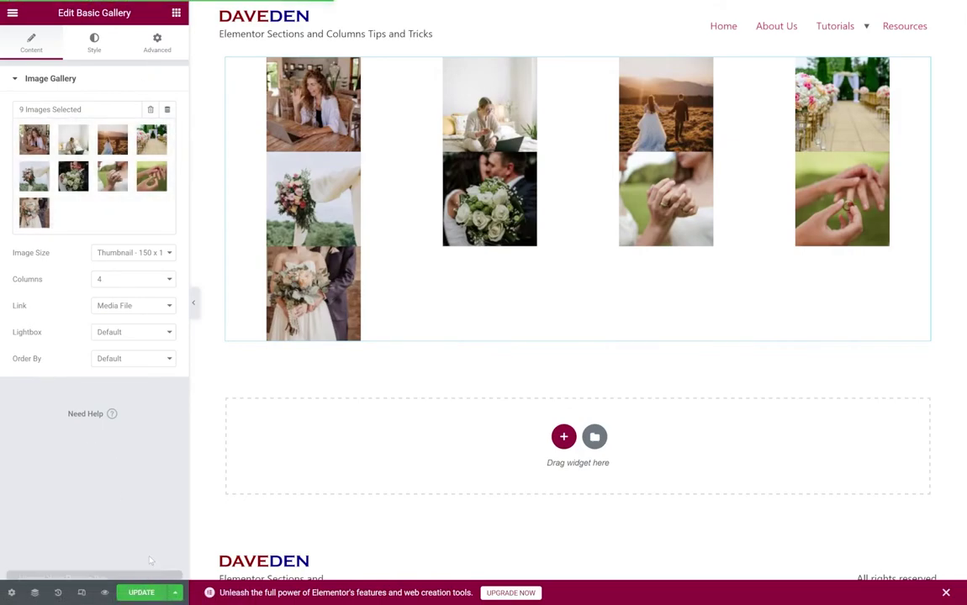
Enter gallery--3x4 in the Basic Gallery's Advanced CSS Classes field and update the page.
left_click(169, 51)
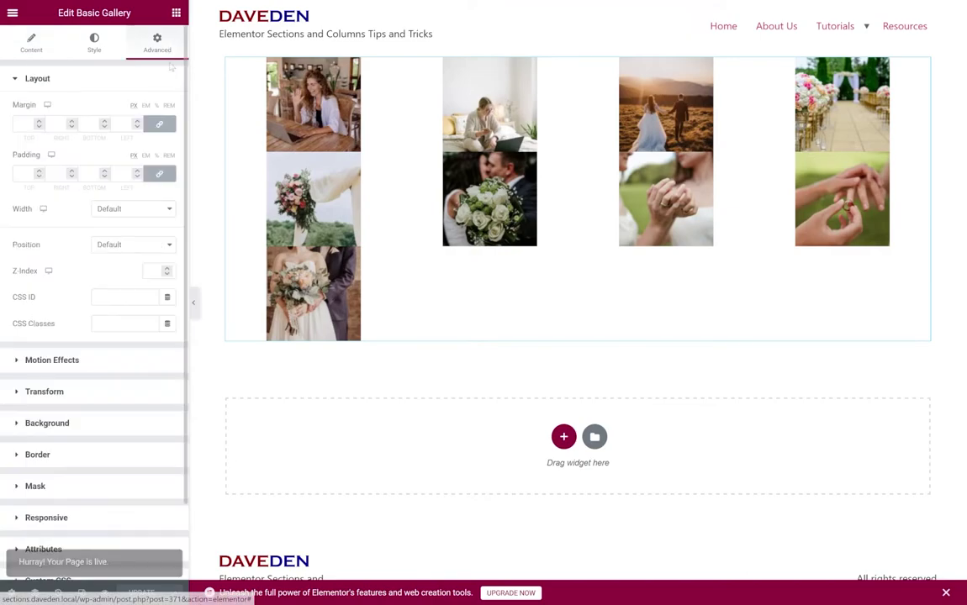
left_click(142, 326)
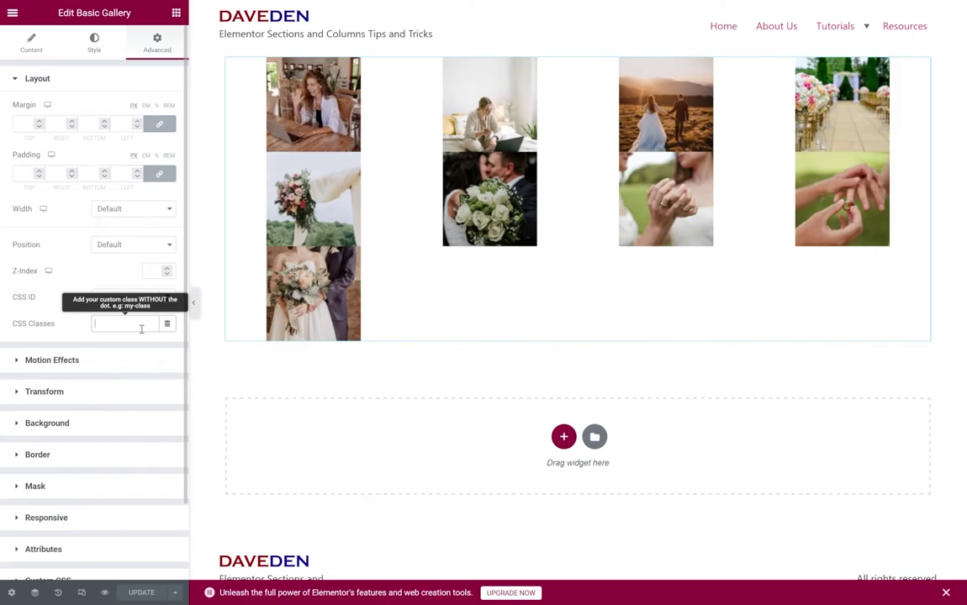
type("gallery--3x4")
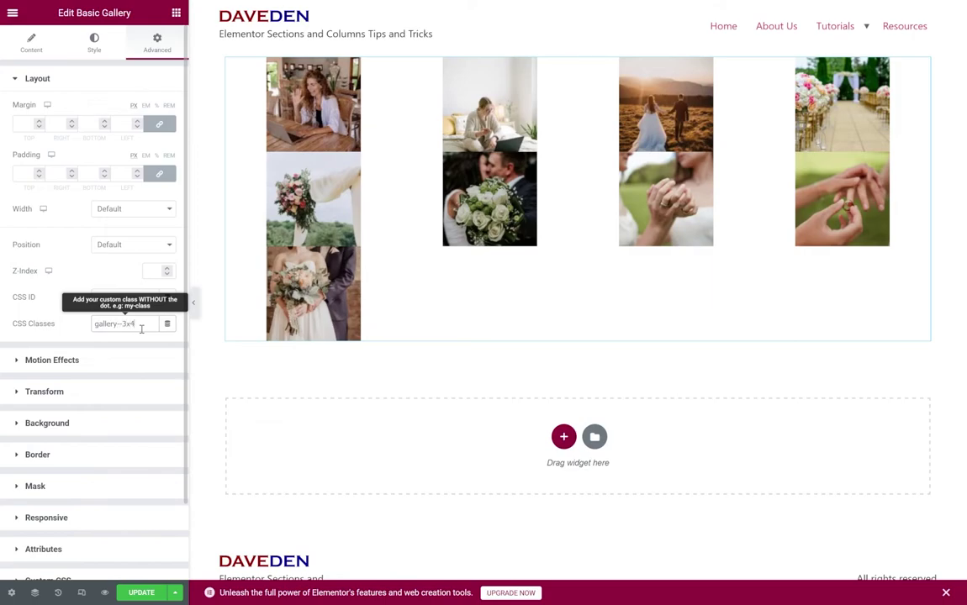
key("ctrl+a")
left_click(141, 593)
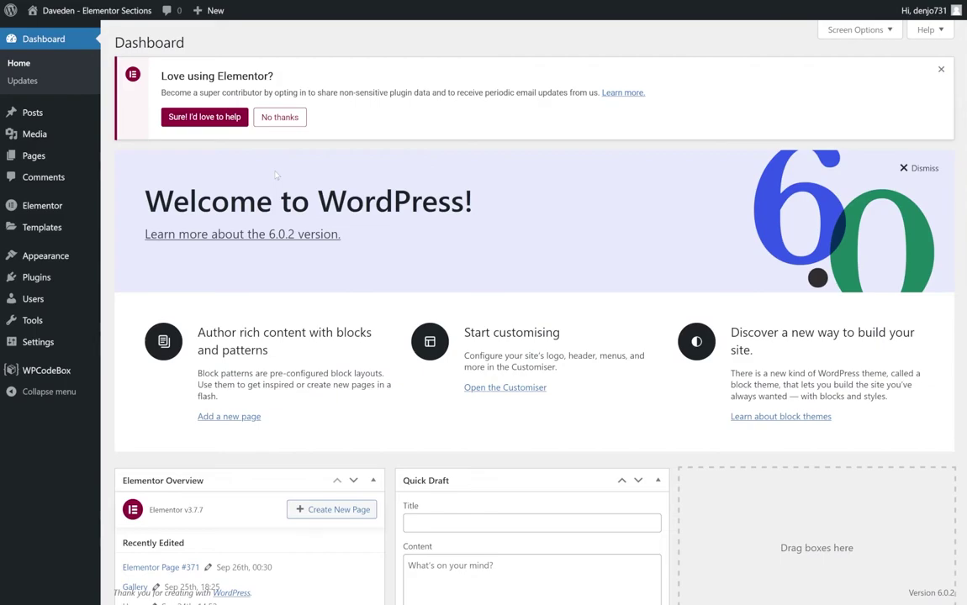
Publish a .gallery--3x4 .gallery-item img rule in Customizer Additional CSS for 3:4 cropped images.
mouse_move(93, 258)
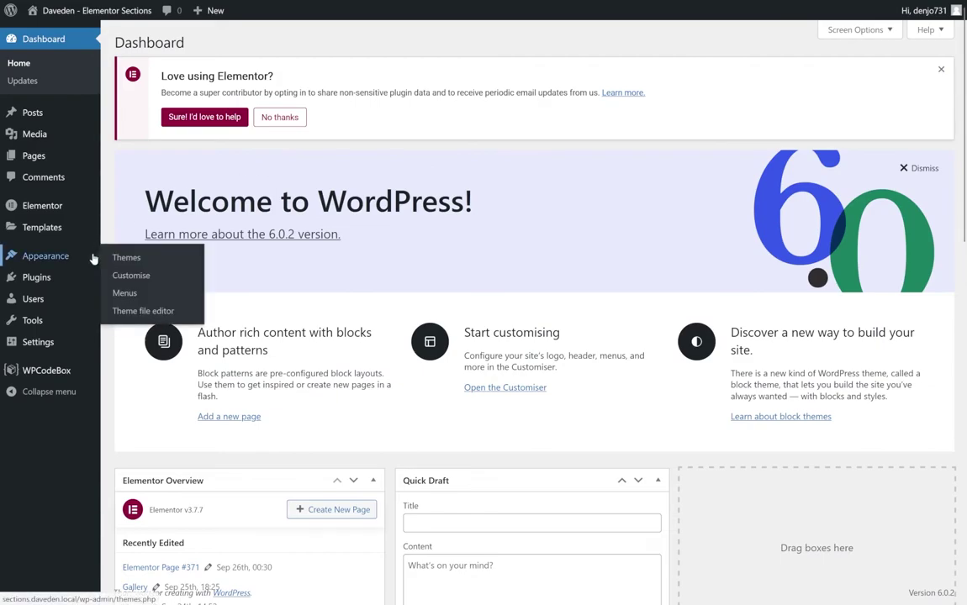
left_click(141, 284)
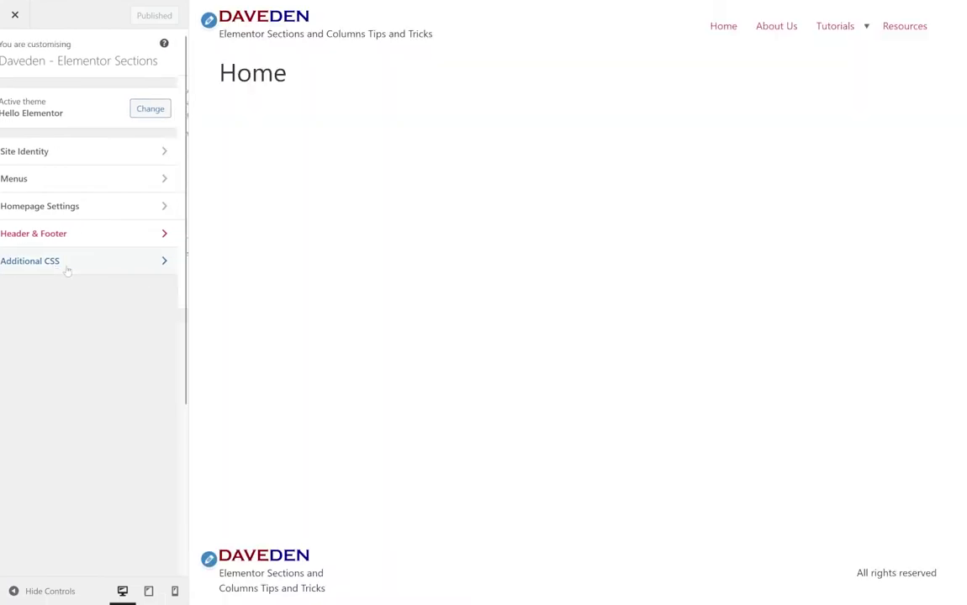
left_click(66, 269)
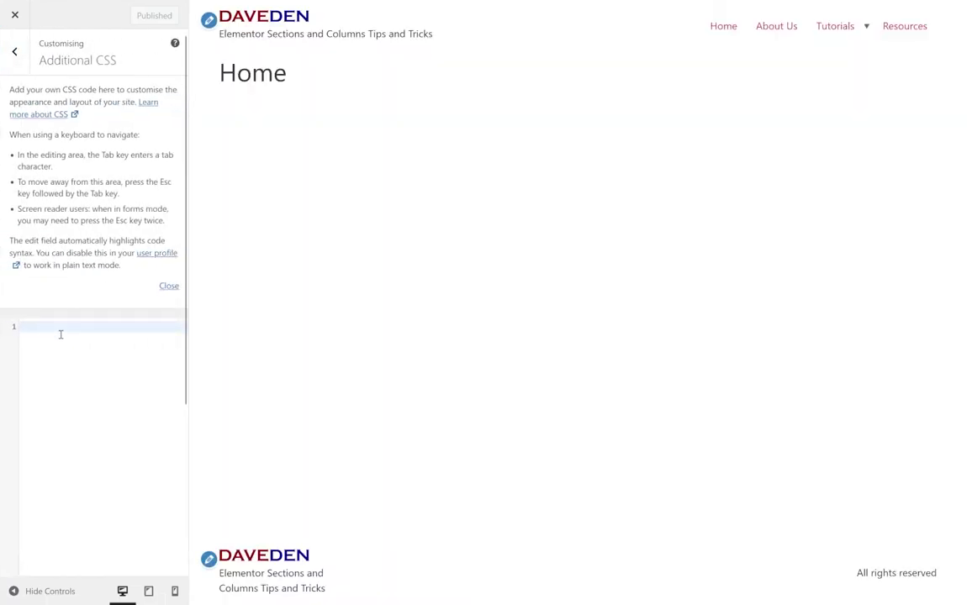
type(".gallery--3x4 .gallery-item img { \taspect-ratio: 3 / 4; \t-o-object-fit: cover; \tobject-fit: cover; \twidth: 100%; }")
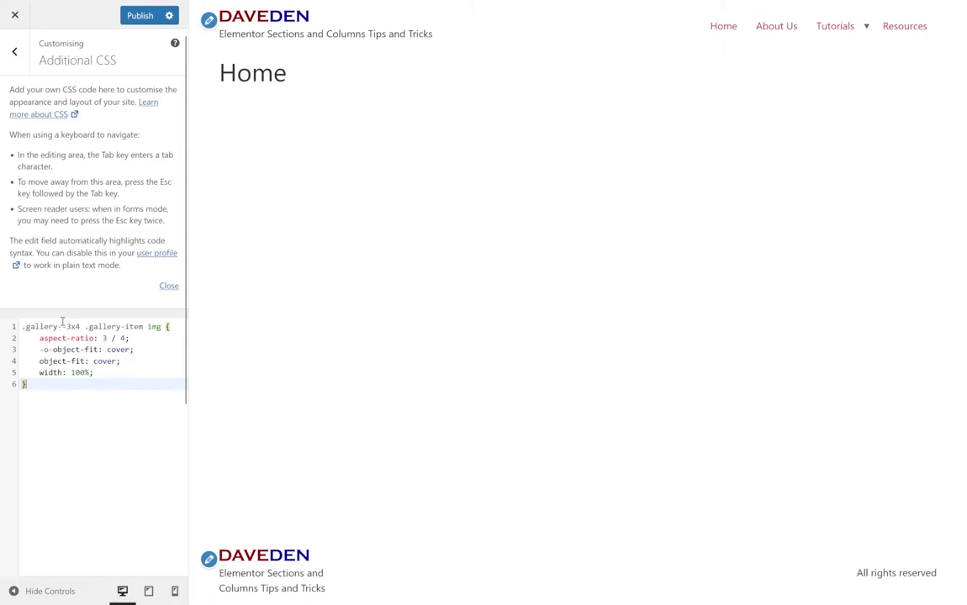
left_click(140, 15)
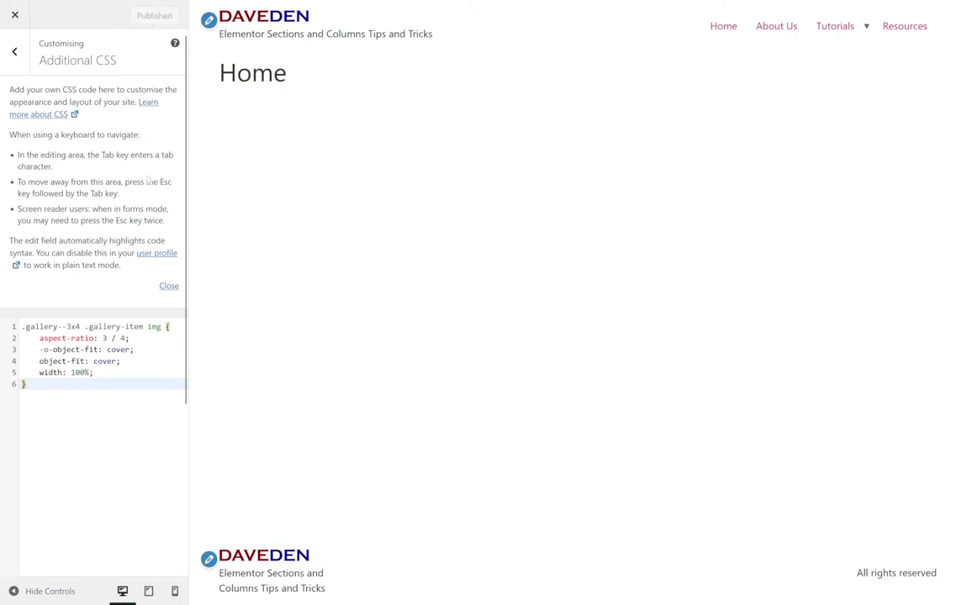
key("ctrl+Tab")
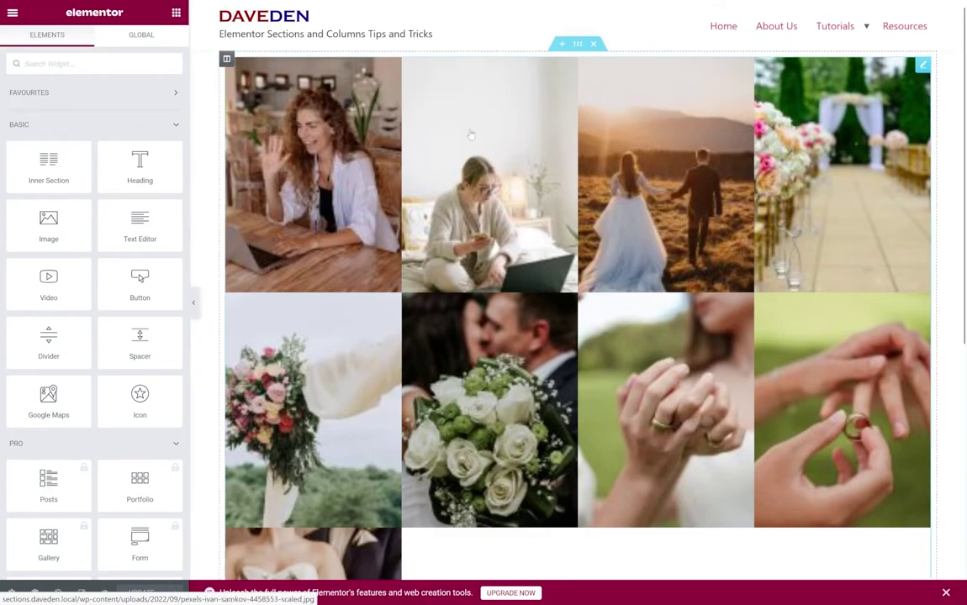
Select the Basic Gallery, open the Navigator, and show the gallery's Style settings.
left_click(328, 234)
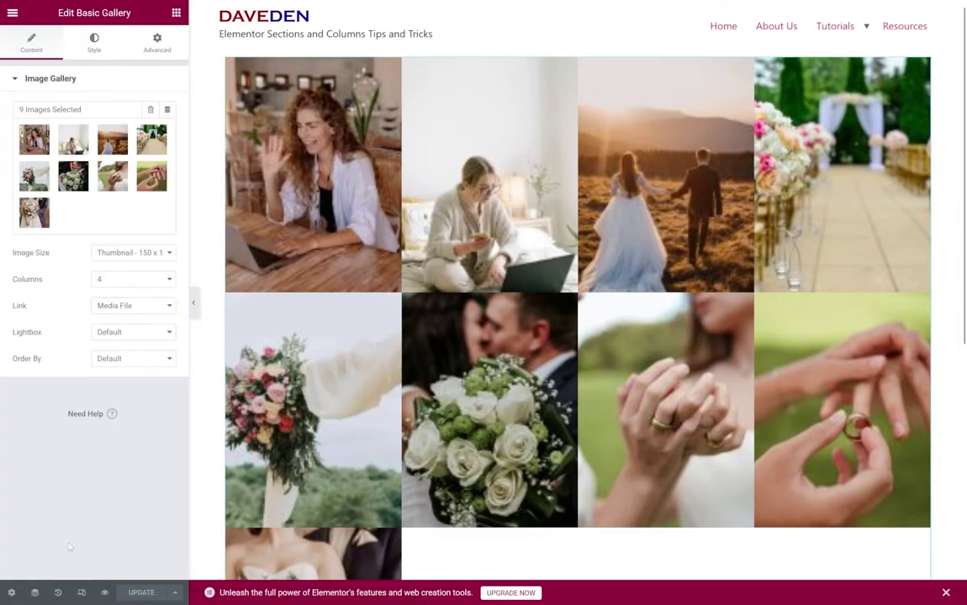
left_click(35, 592)
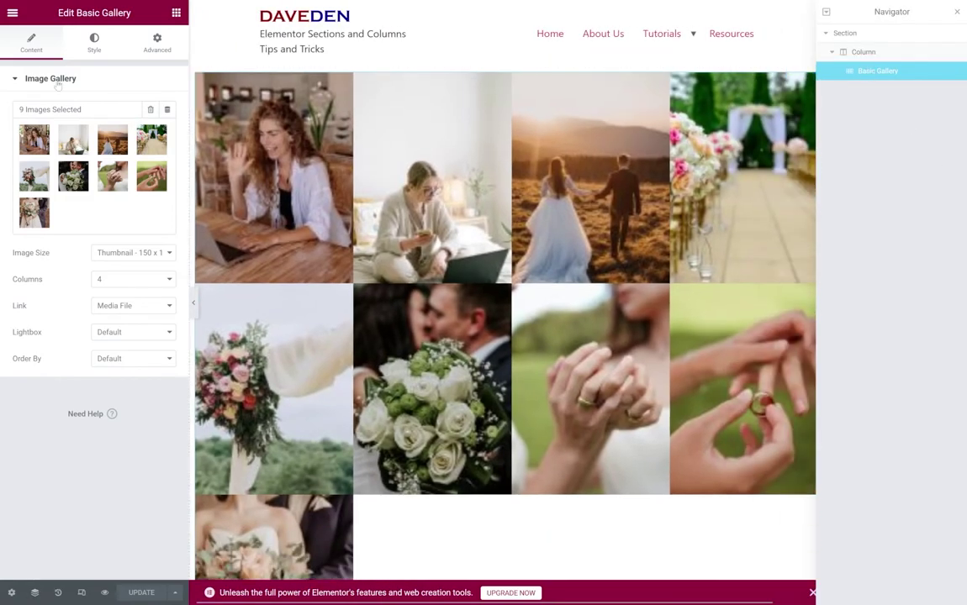
left_click(94, 44)
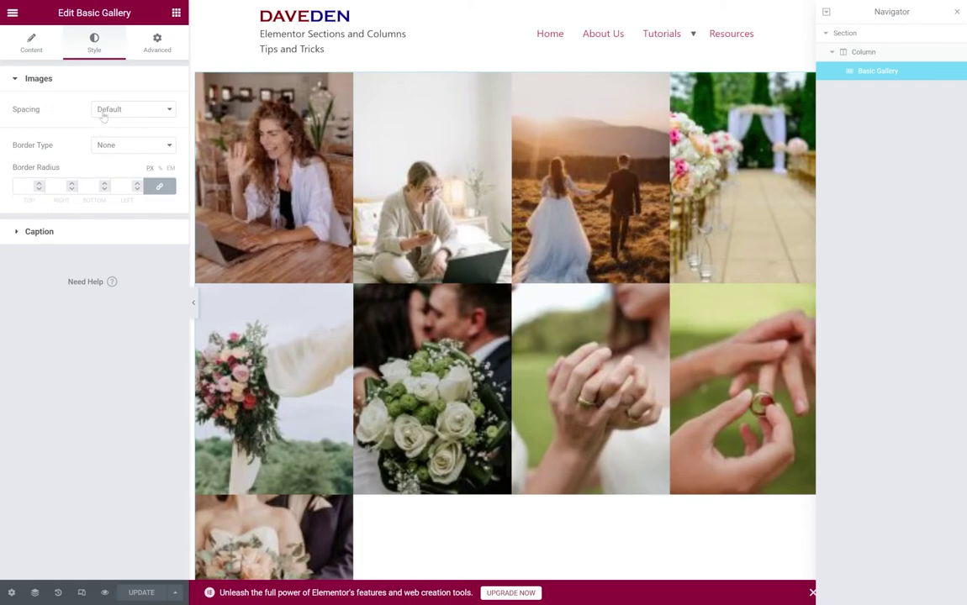
Switch the Basic Gallery's image spacing to Custom and raise it to 30.
left_click(110, 107)
left_click(124, 140)
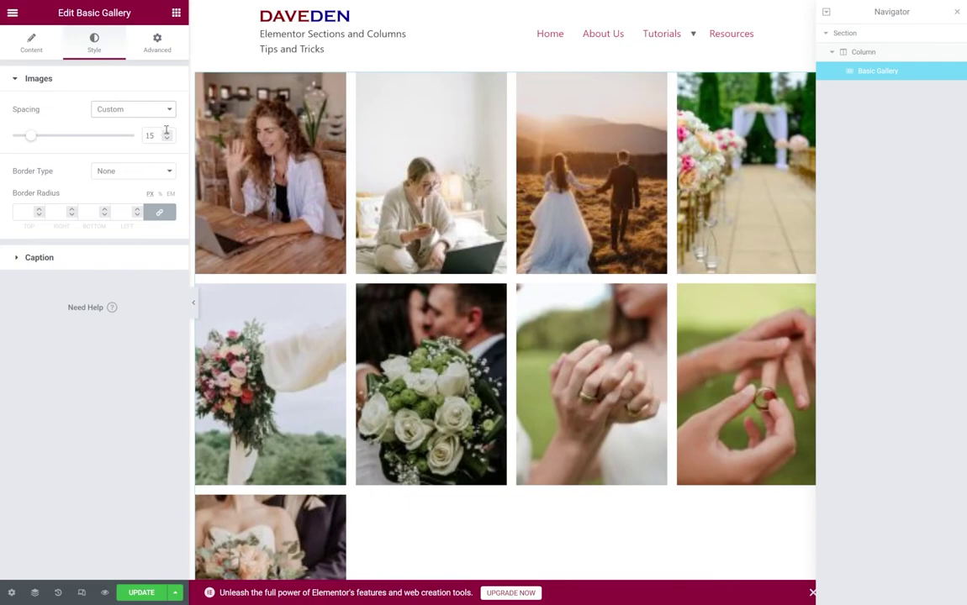
left_click(166, 132)
left_click(167, 132)
left_click(166, 132)
left_click(166, 132)
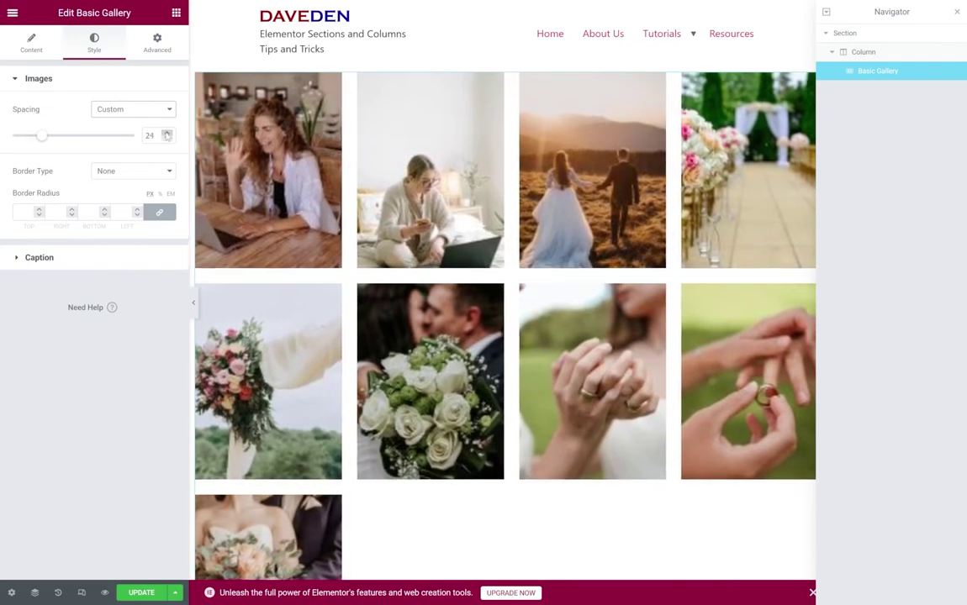
left_click(166, 132)
left_click(166, 132)
left_click(166, 132)
left_click(167, 132)
left_click(167, 132)
left_click(166, 132)
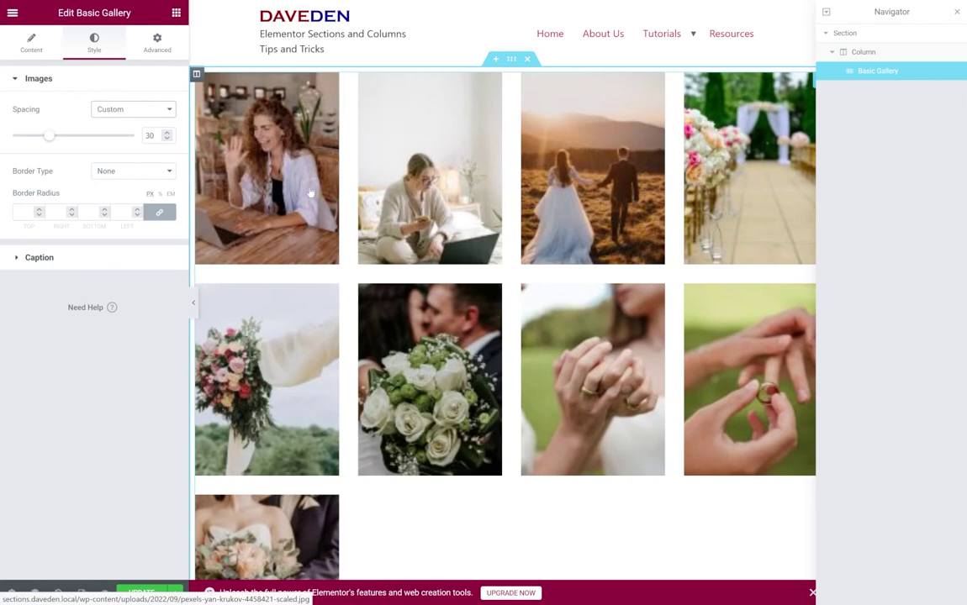
Show the Basic Gallery's Advanced settings, with the gallery--3x4 class and Custom CSS section.
left_click(151, 41)
scroll(140, 471, "down", 2)
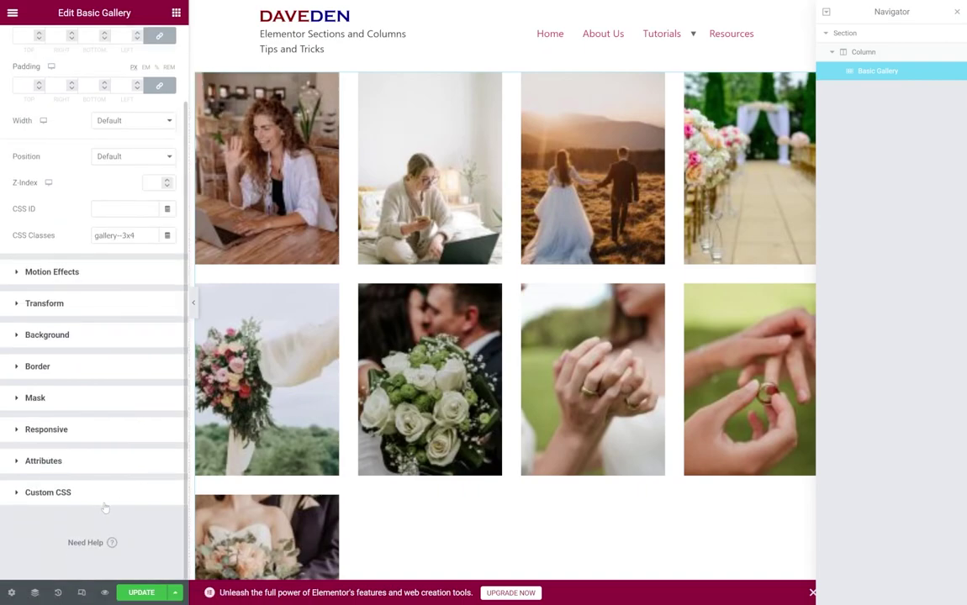